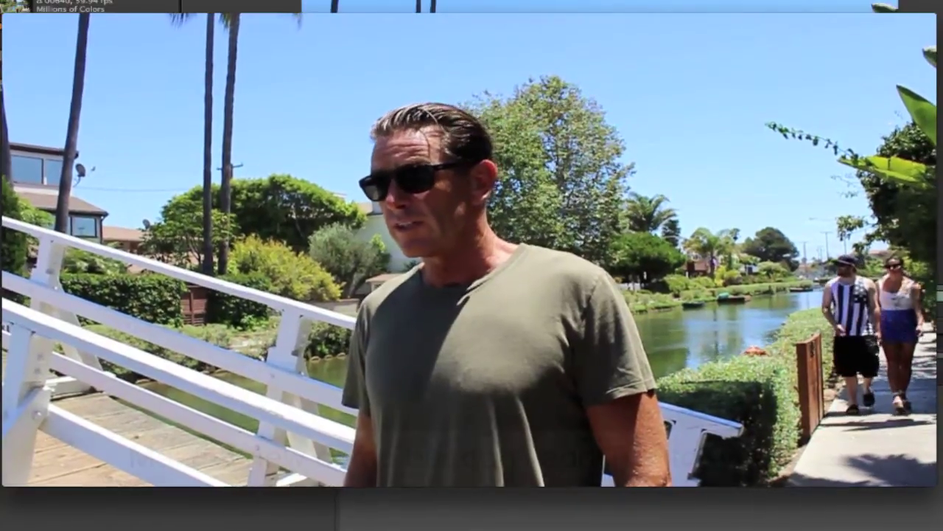
# Close the QuickTime preview and create a Tim3 composition from Tim3.mov
pyautogui.moveTo(480, 426)
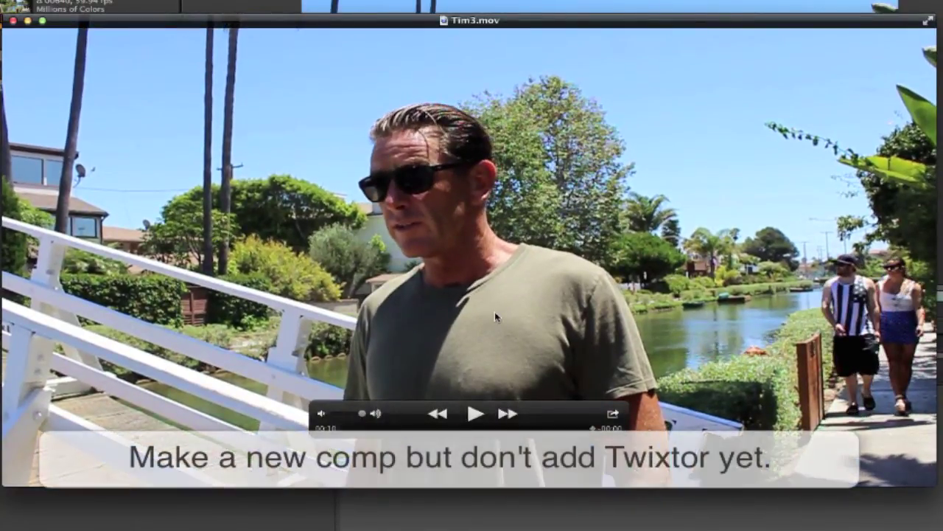
pyautogui.click(13, 21)
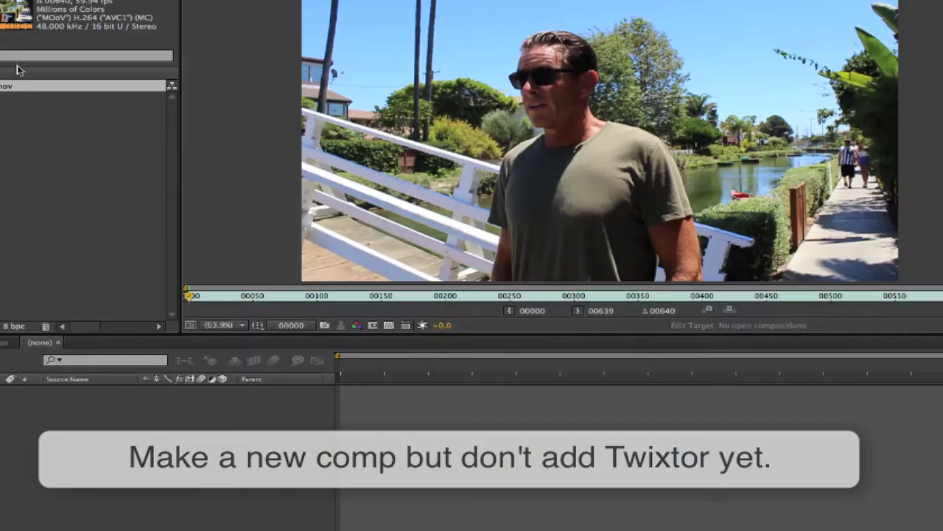
pyautogui.click(3, 88)
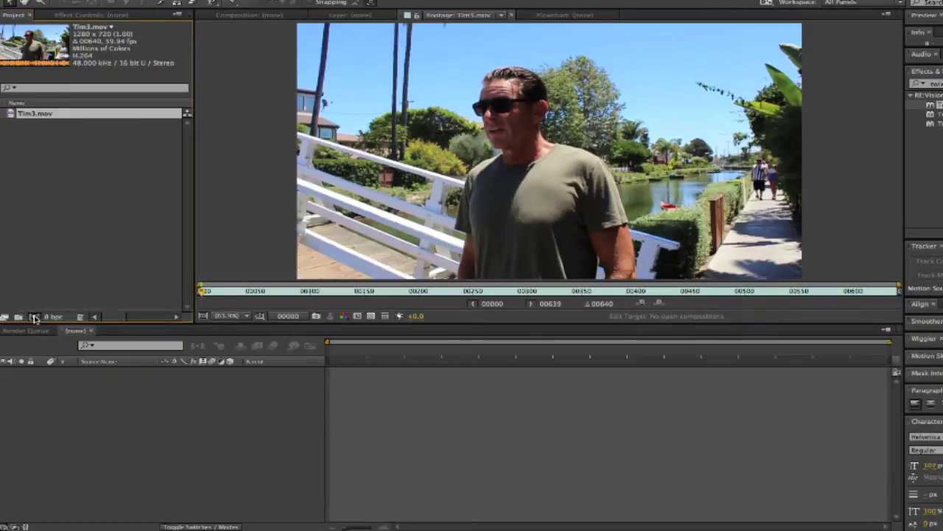
pyautogui.moveTo(4, 88); pyautogui.dragTo(13, 343)
# Pre-compose the Tim3.mov layer into a new comp named 'PreComp with Twixtor'
pyautogui.rightClick(134, 373)
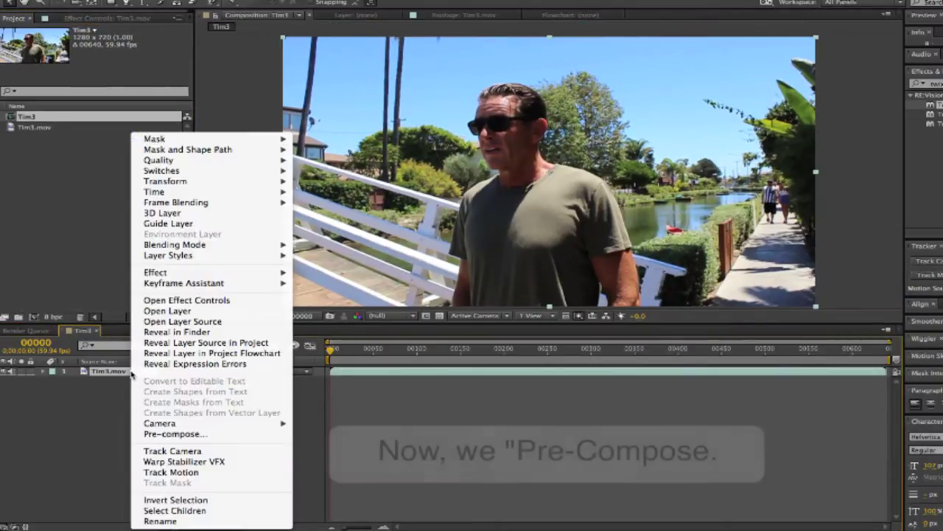
pyautogui.click(166, 433)
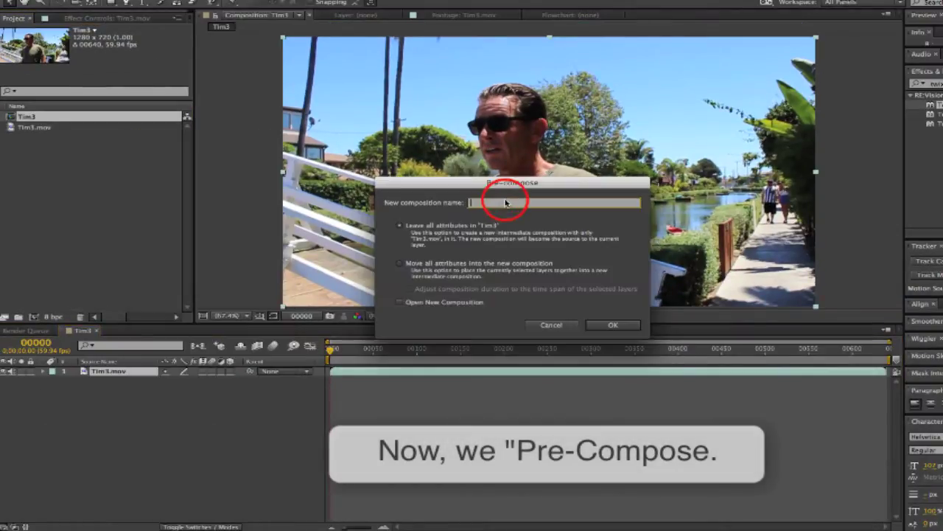
pyautogui.write('PreComp with Twixtor')
pyautogui.click(625, 325)
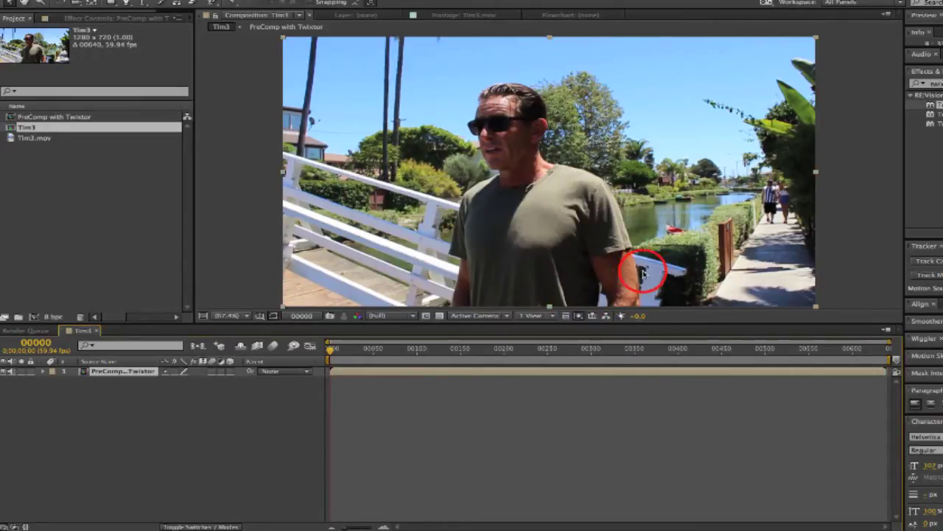
# Apply Twixtor to the clip in PreComp with Twixtor and check the footage's 59.94 fps rate
pyautogui.doubleClick(58, 114)
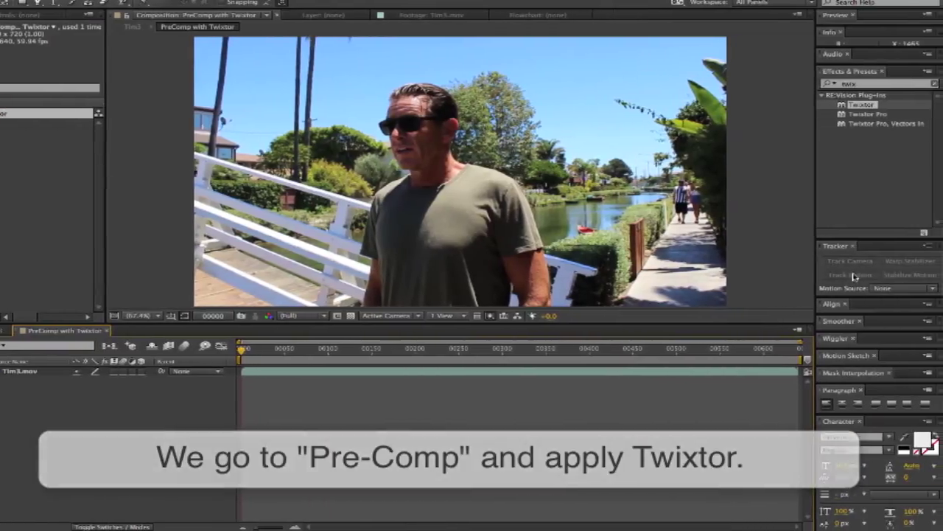
pyautogui.moveTo(859, 105); pyautogui.dragTo(409, 198)
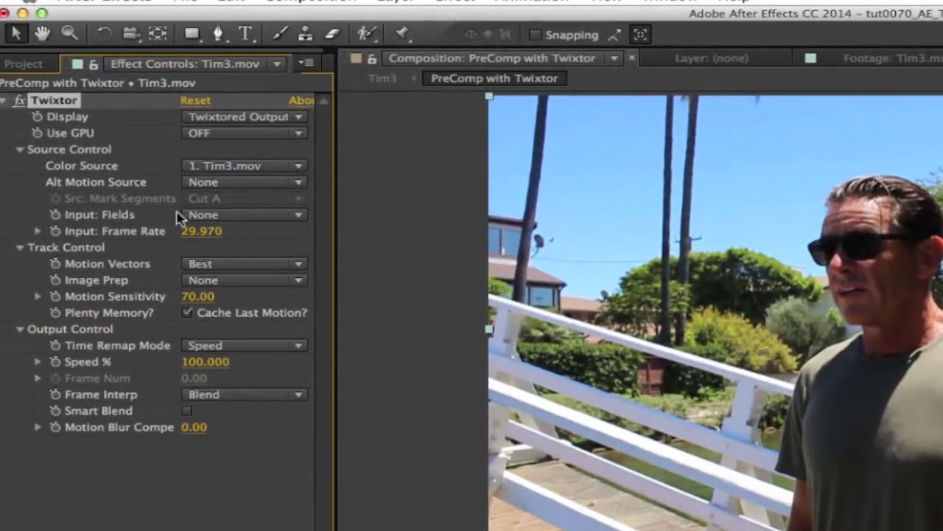
pyautogui.click(28, 63)
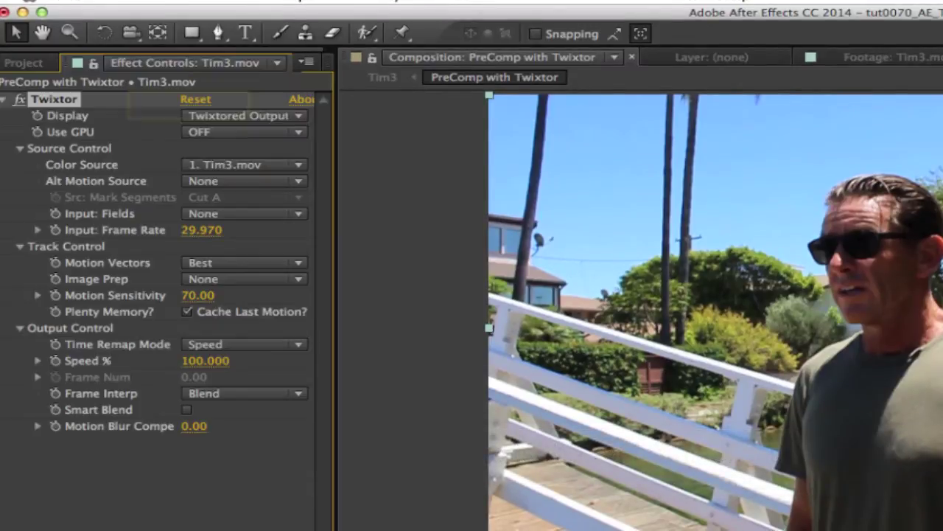
# Set Twixtor's input frame rate to 59.94 and turn Use GPU on
pyautogui.click(199, 232)
pyautogui.write('5')
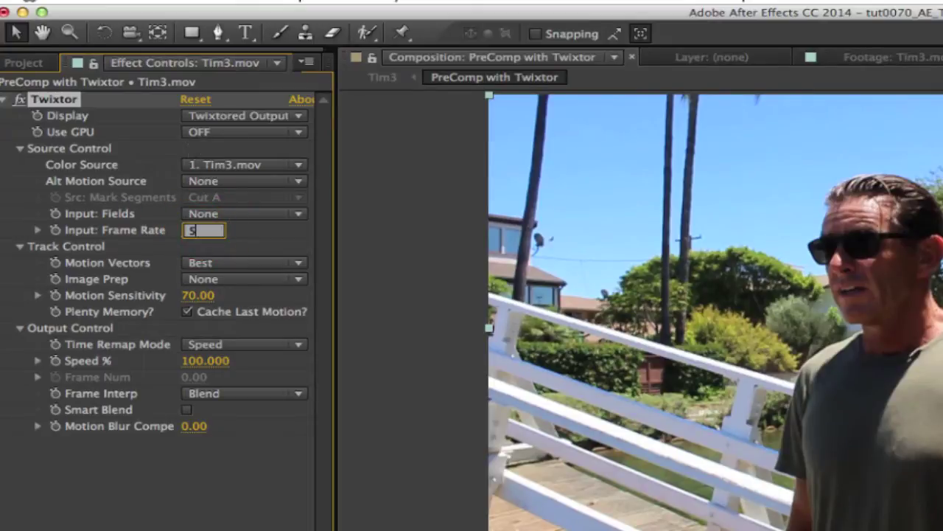
pyautogui.write('9.94')
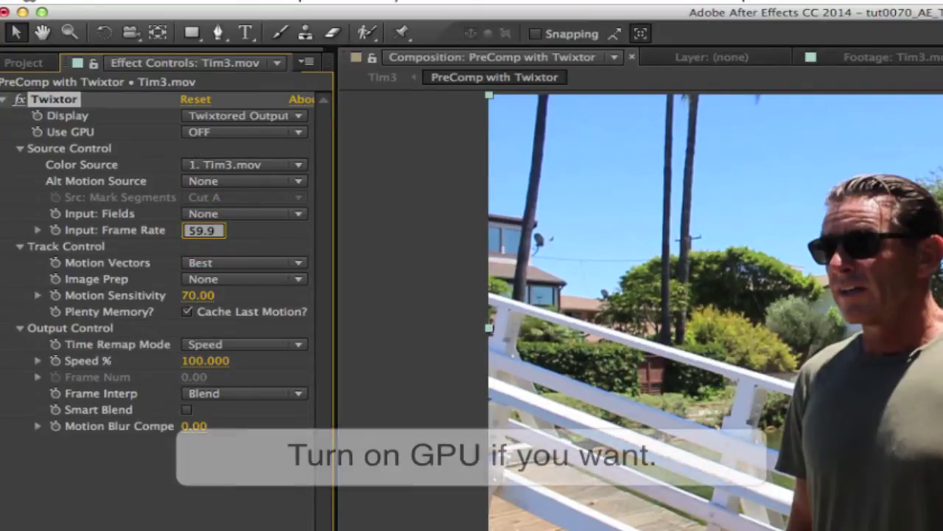
pyautogui.click(207, 133)
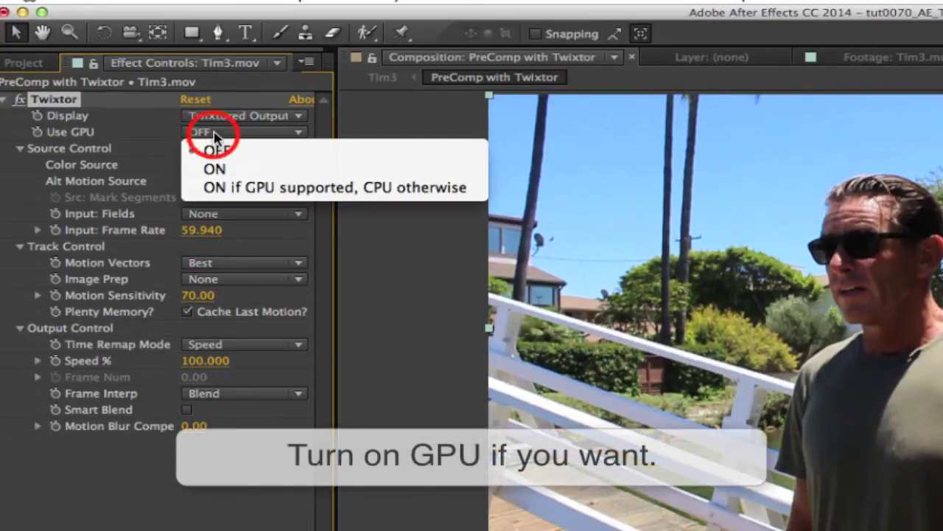
pyautogui.click(225, 169)
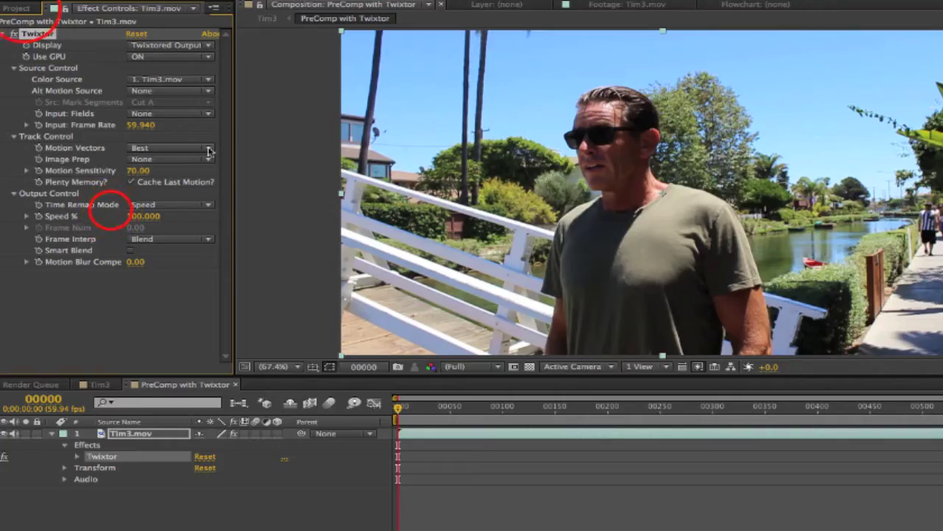
# Return to the Tim3 composition from the Project panel
pyautogui.click(22, 8)
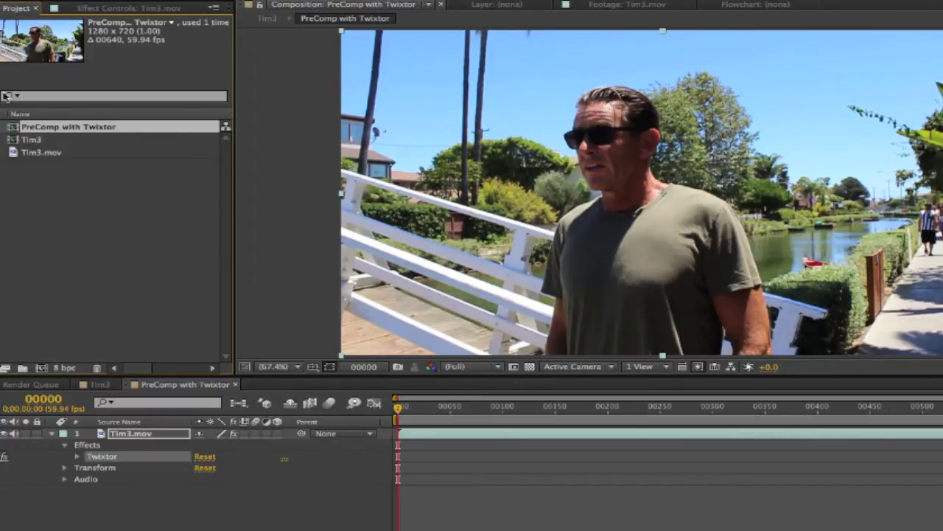
pyautogui.click(34, 142)
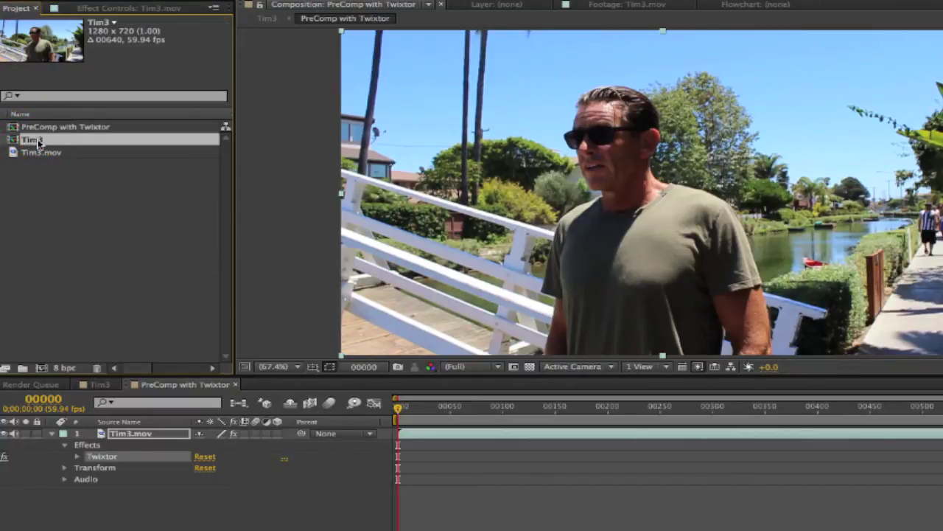
pyautogui.doubleClick(33, 141)
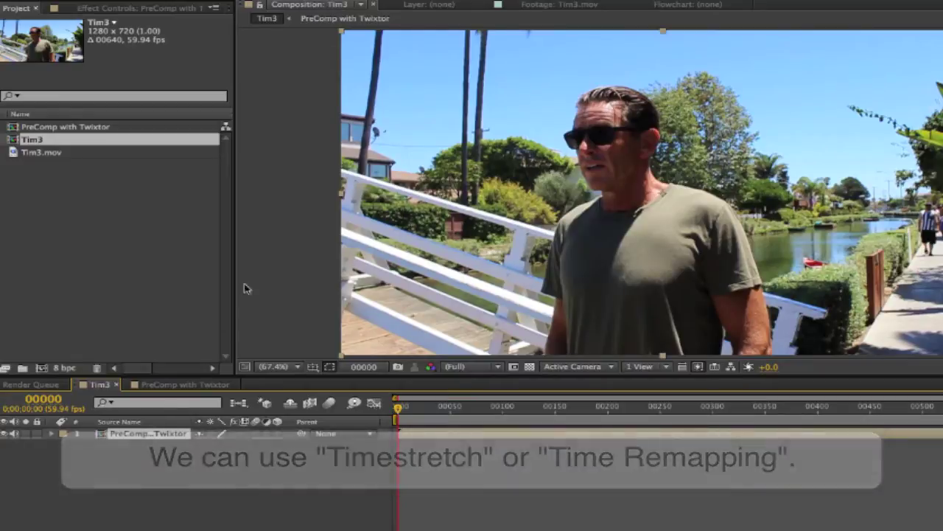
# Time-stretch the pre-comp layer by 200% and return to frame 0
pyautogui.click(277, 7)
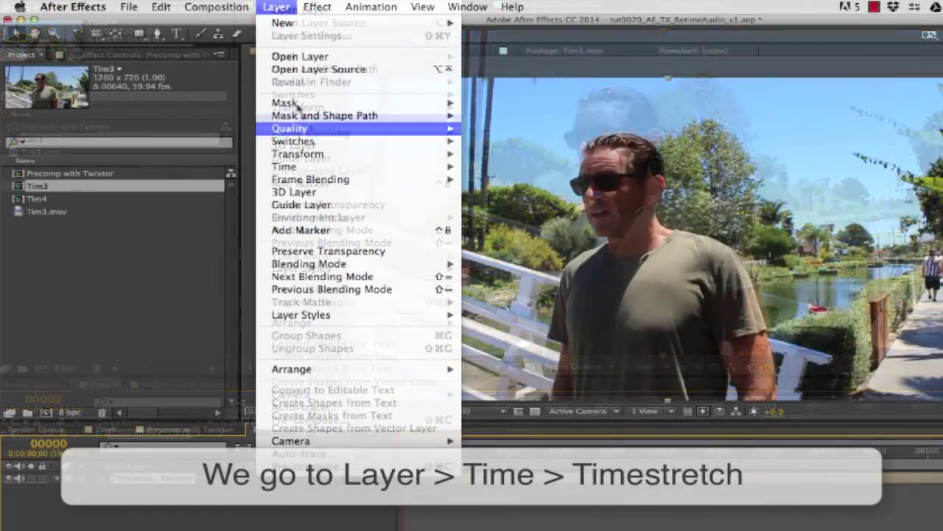
pyautogui.moveTo(309, 167)
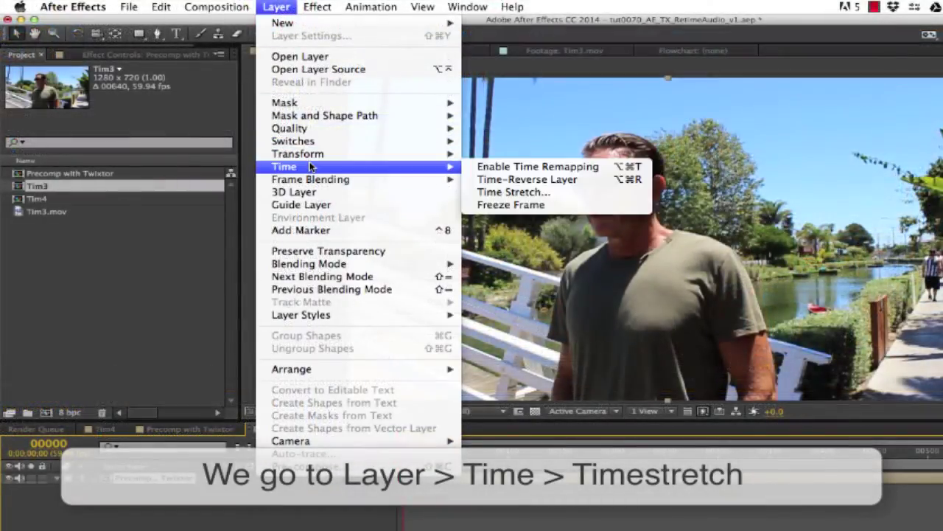
pyautogui.click(513, 191)
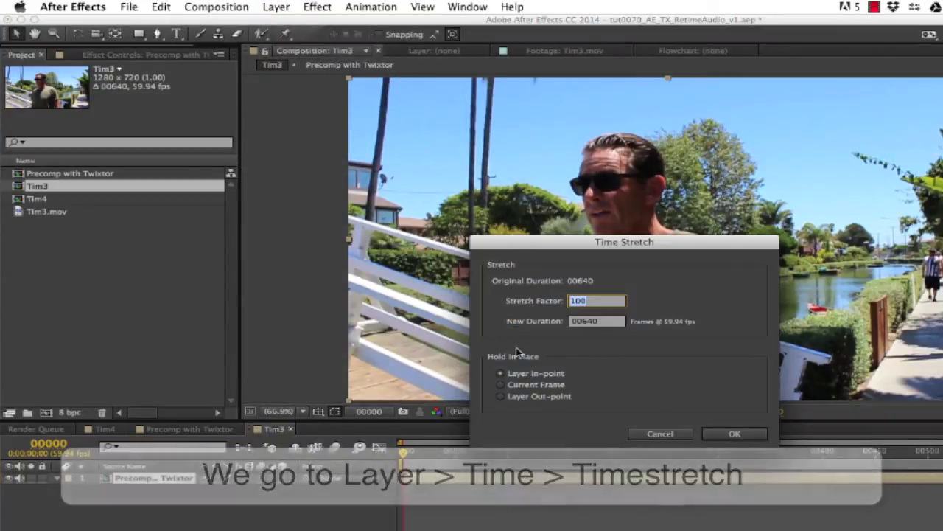
pyautogui.write('200')
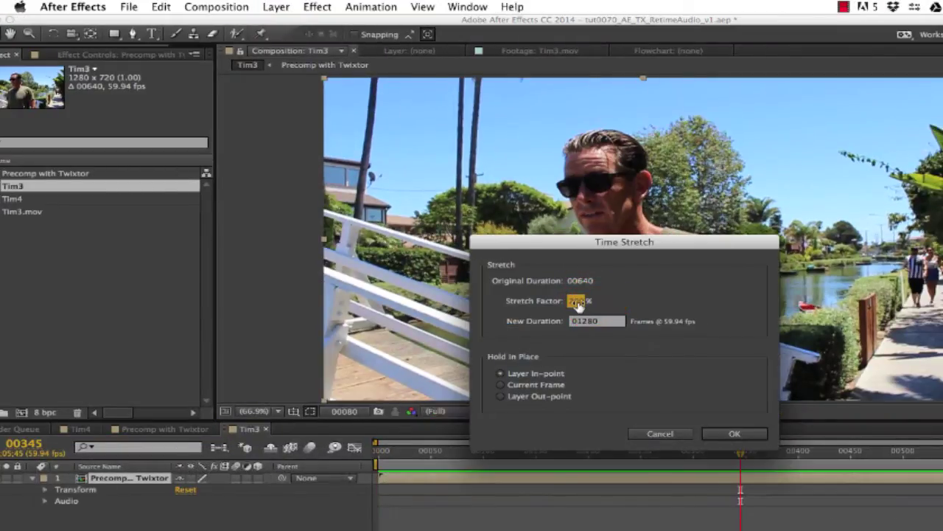
pyautogui.click(578, 301)
pyautogui.write('200')
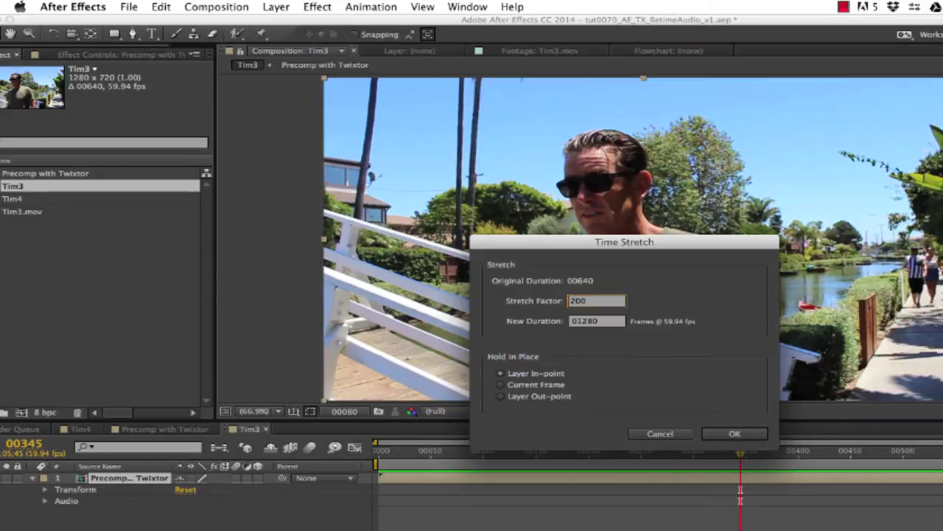
pyautogui.press('Return')
pyautogui.press('Home')
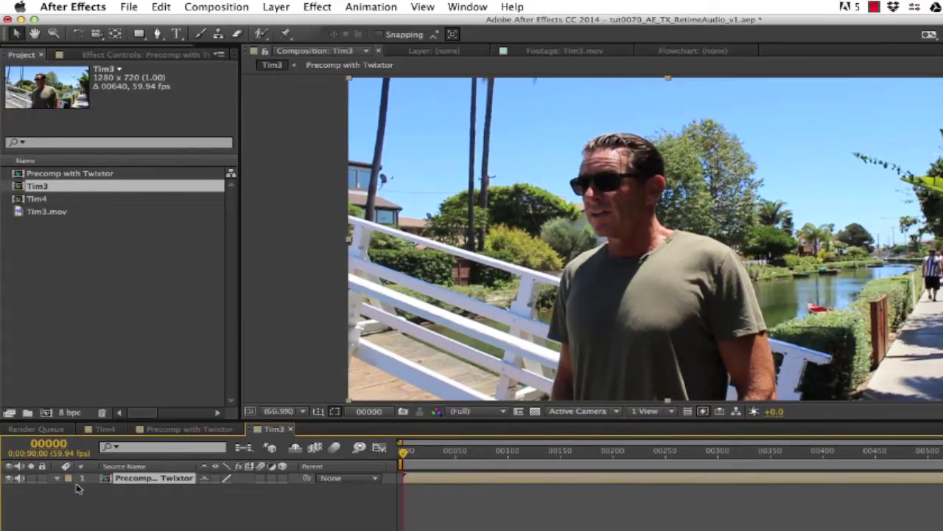
# Set frame blending to Off for the stretched PreComp with Twixtor layer
pyautogui.click(276, 7)
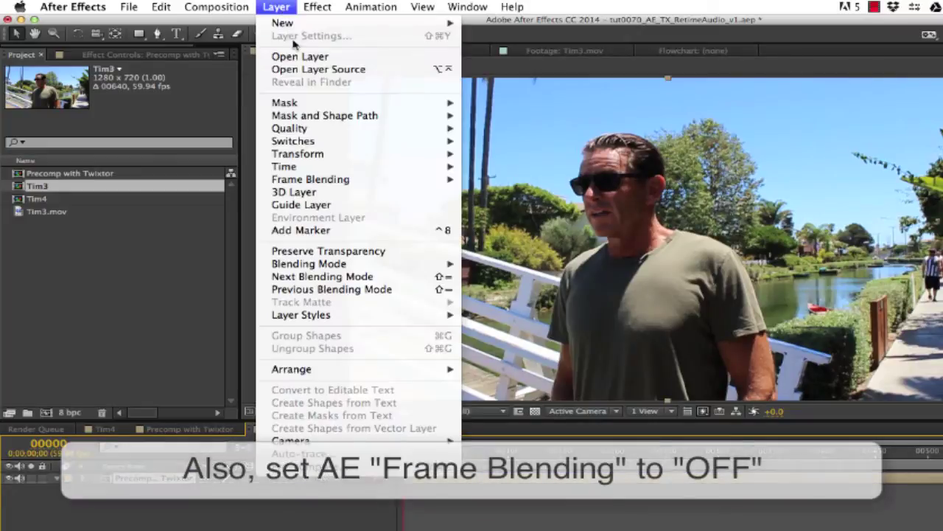
pyautogui.moveTo(404, 181)
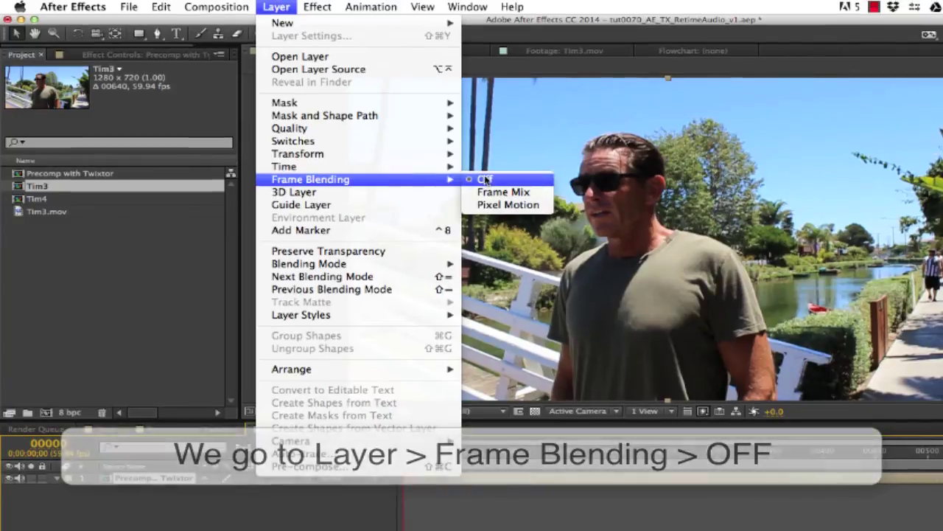
pyautogui.click(500, 179)
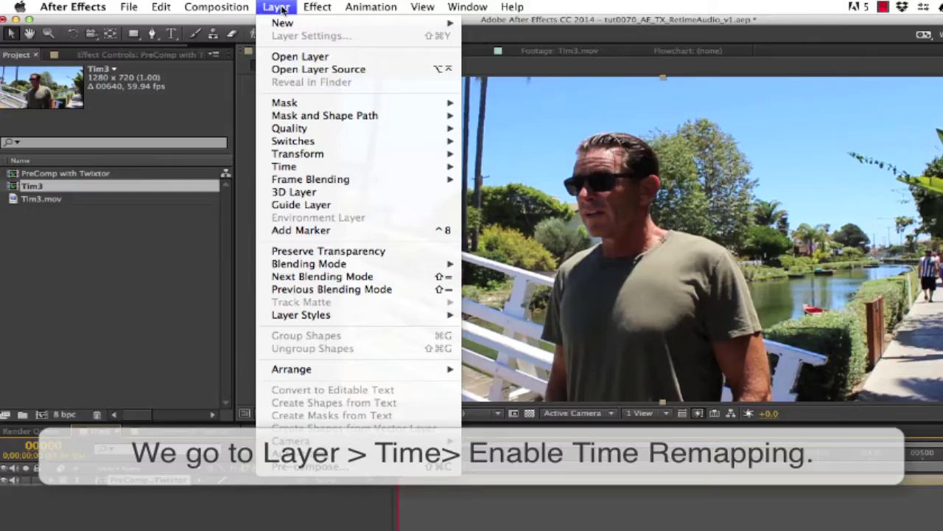
# Enable time remapping on the pre-comp layer
pyautogui.moveTo(309, 171)
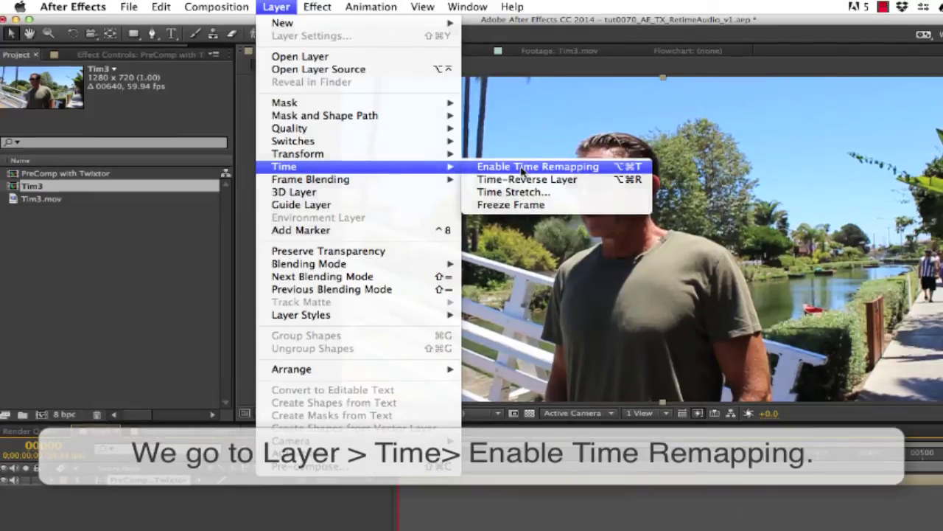
pyautogui.click(527, 169)
pyautogui.click(517, 126)
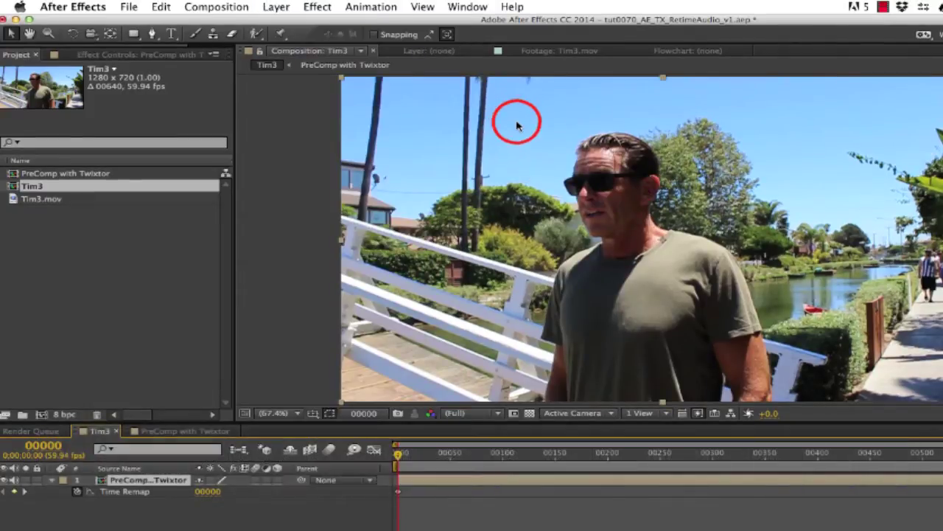
pyautogui.click(396, 454)
# Add Time Remap keyframes at frames 00089 and 00300
pyautogui.moveTo(397, 453); pyautogui.dragTo(499, 481)
pyautogui.moveTo(480, 479)
pyautogui.mouseDown()
pyautogui.moveTo(448, 474)
pyautogui.moveTo(485, 471)
pyautogui.mouseUp()
pyautogui.click(13, 491)
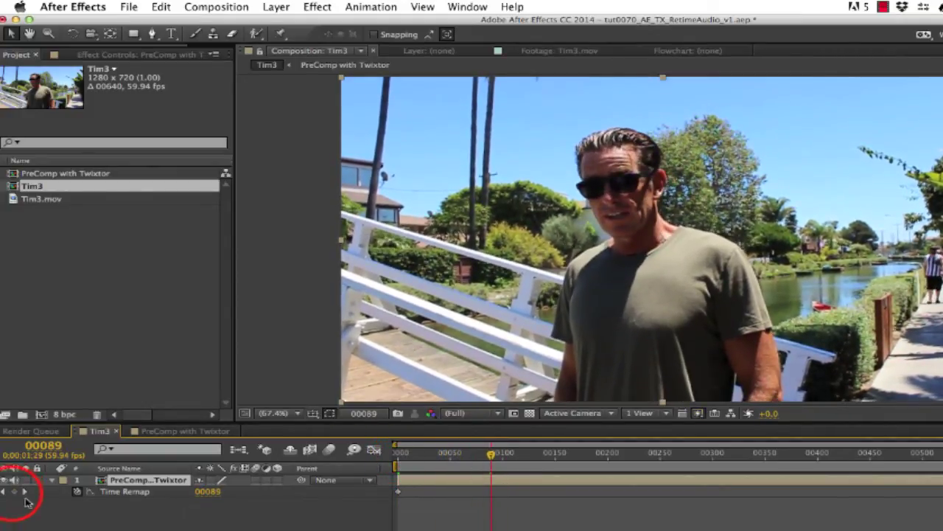
pyautogui.moveTo(501, 466); pyautogui.dragTo(713, 496)
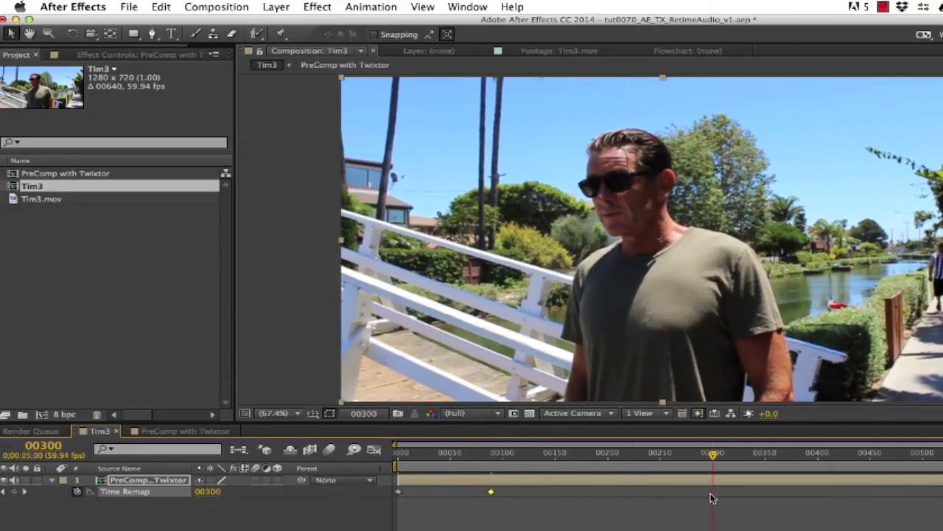
pyautogui.click(16, 494)
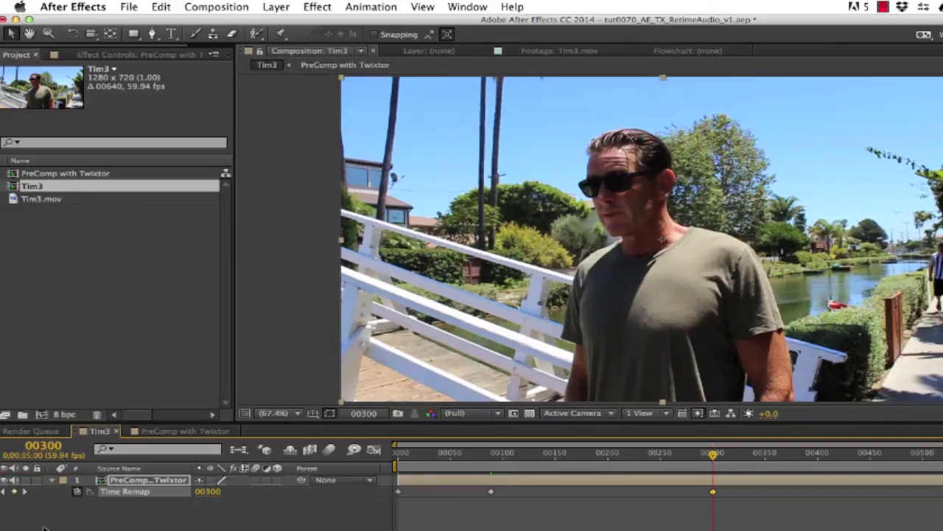
# Slide the 00089 Time Remap keyframe later to frame 00154
pyautogui.click(491, 492)
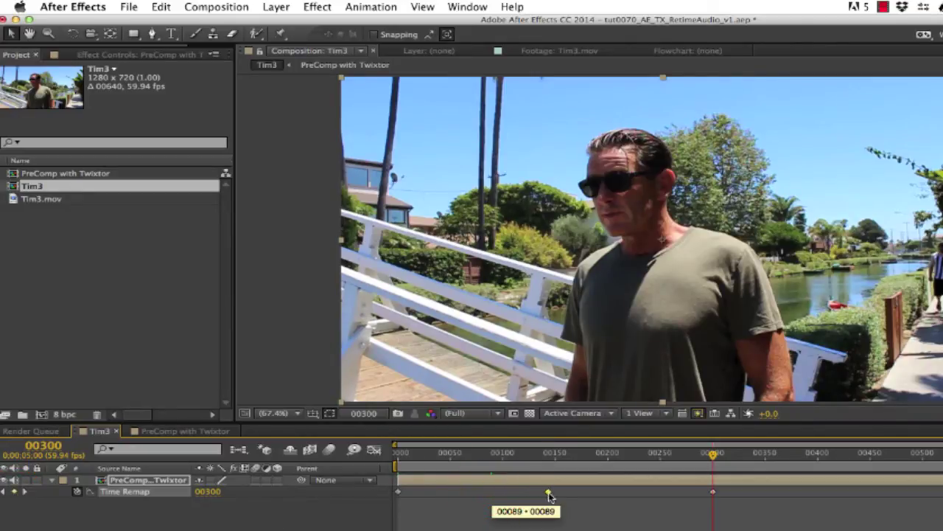
pyautogui.moveTo(560, 494); pyautogui.dragTo(582, 493)
pyautogui.click(275, 7)
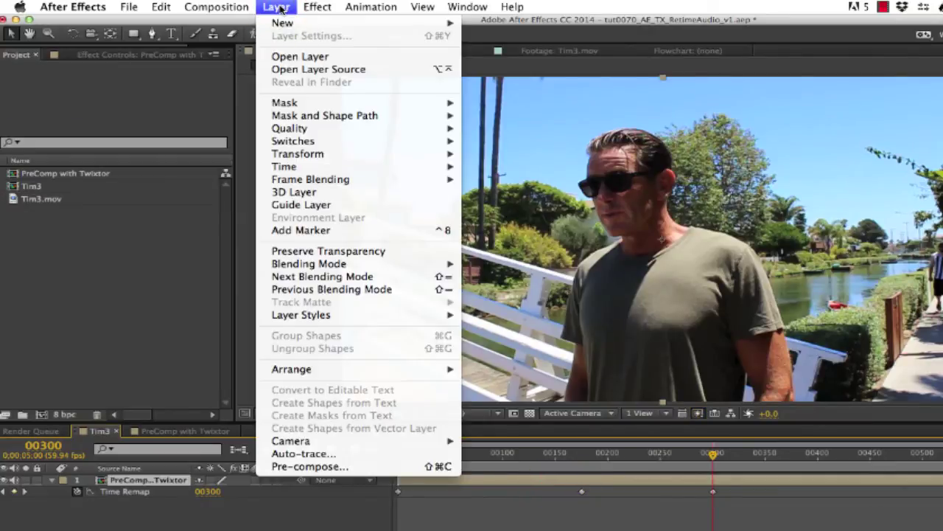
# Turn frame blending off for the time-remapped layer and RAM-preview the clip from the start
pyautogui.moveTo(335, 179)
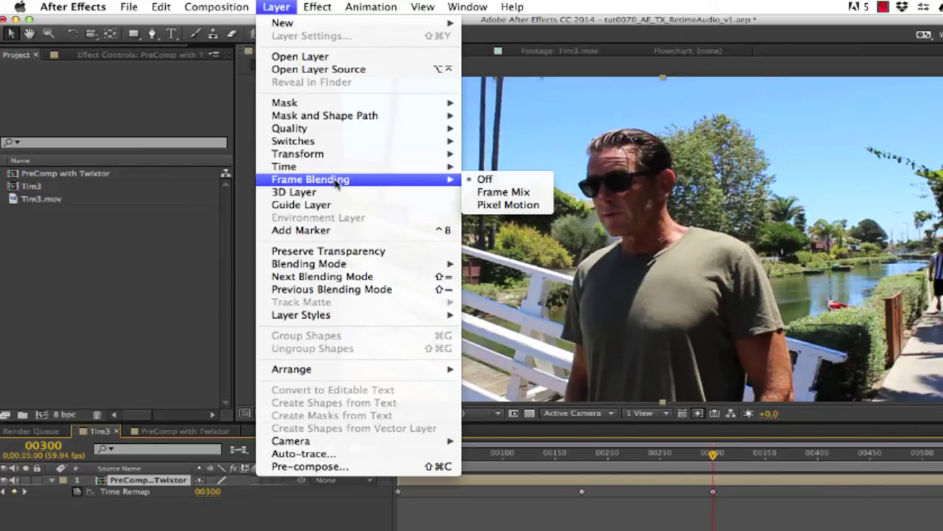
pyautogui.click(482, 181)
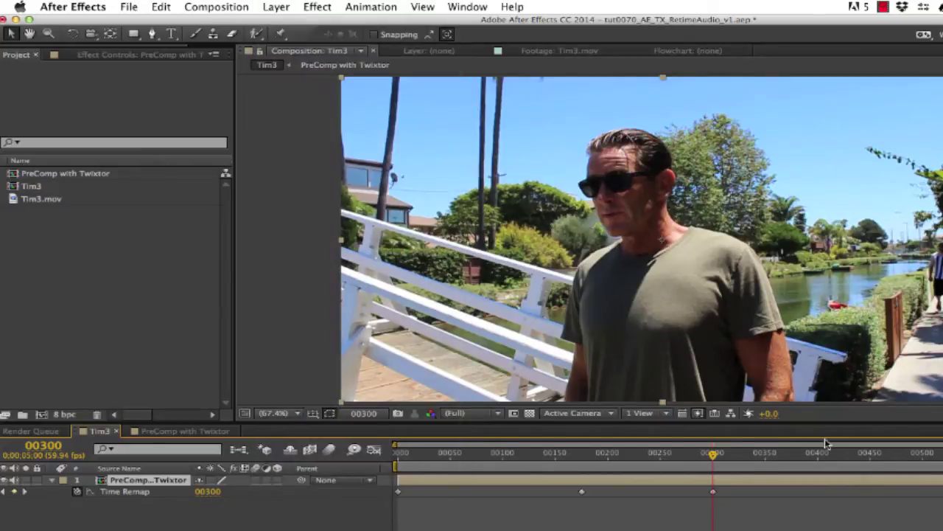
pyautogui.press('Home')
pyautogui.click(216, 7)
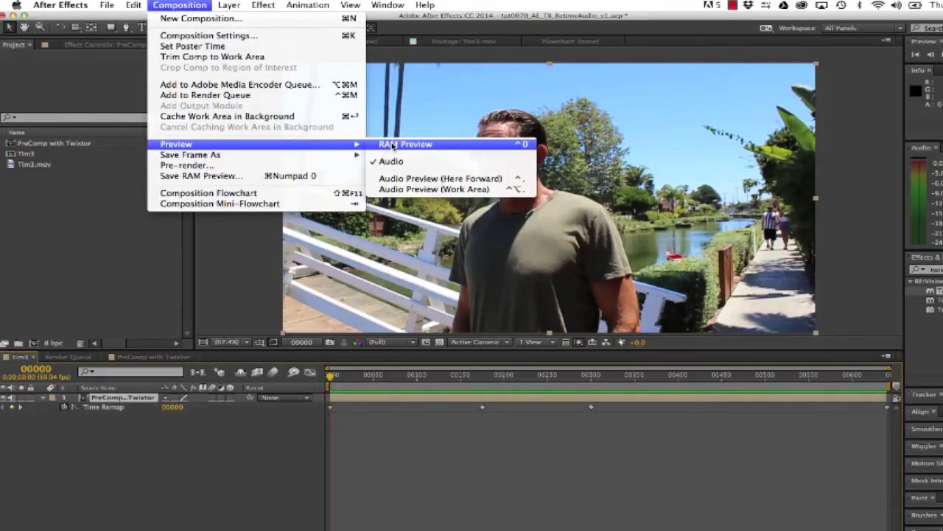
pyautogui.click(406, 144)
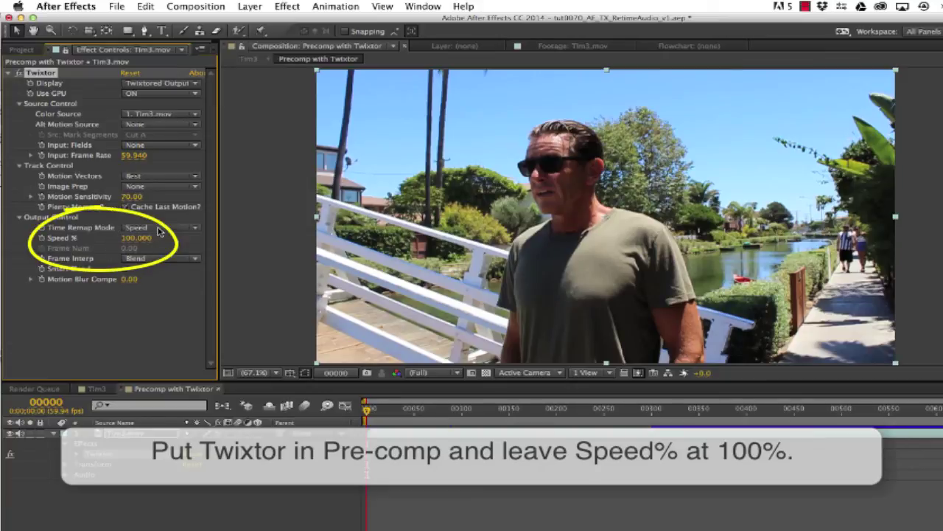
# Show the Frame Blending submenu (Off, Frame Mix, Pixel Motion) for the Tim3.mov layer
pyautogui.click(249, 6)
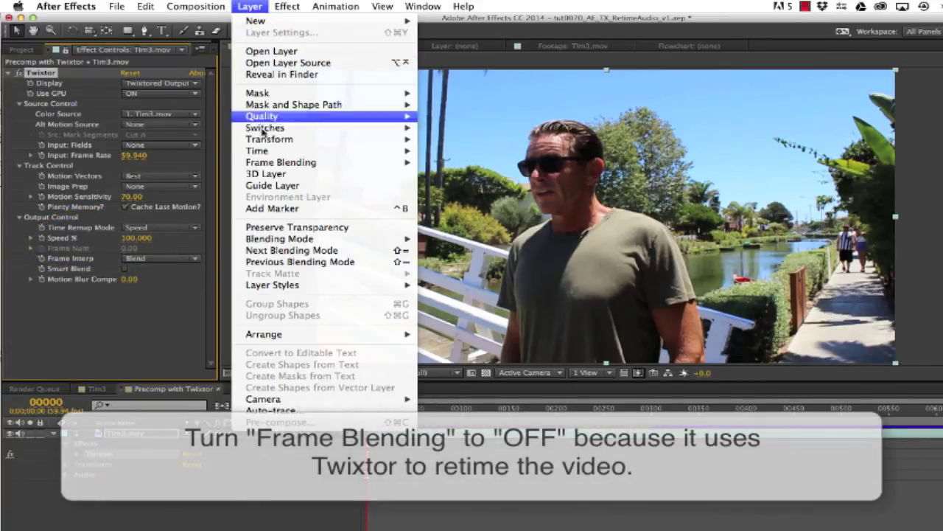
pyautogui.moveTo(291, 164)
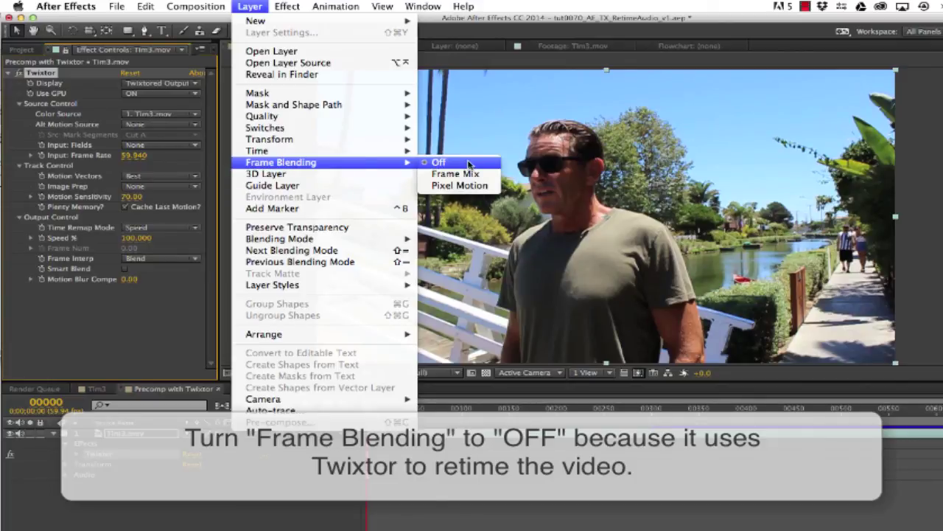